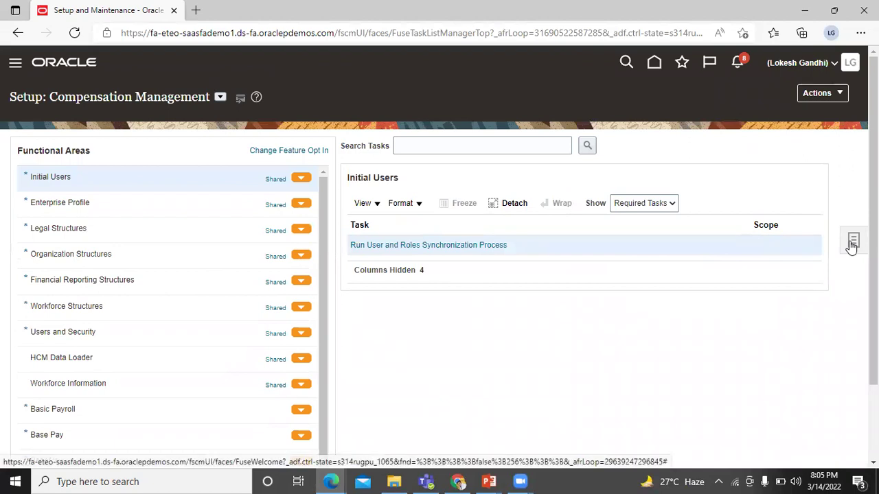
Step: Search the setup tasks for "manage business unit" and open the Manage Business Unit task
left_click(853, 241)
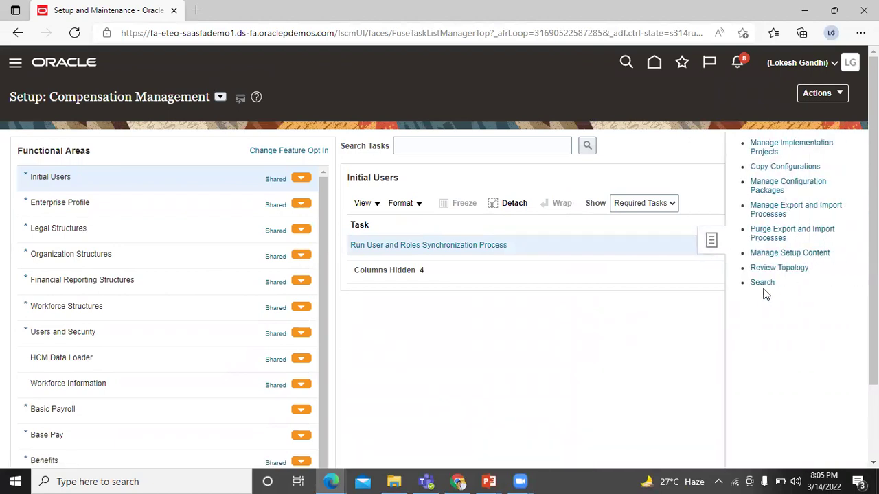
left_click(759, 283)
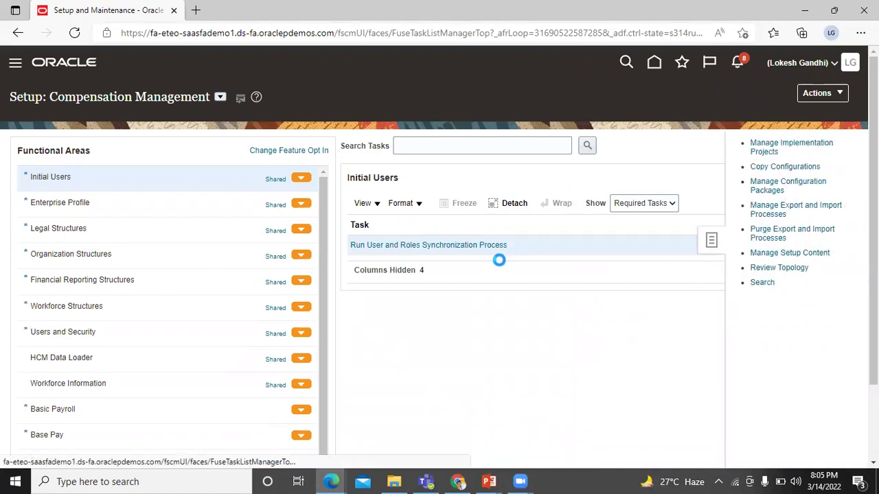
left_click(234, 142)
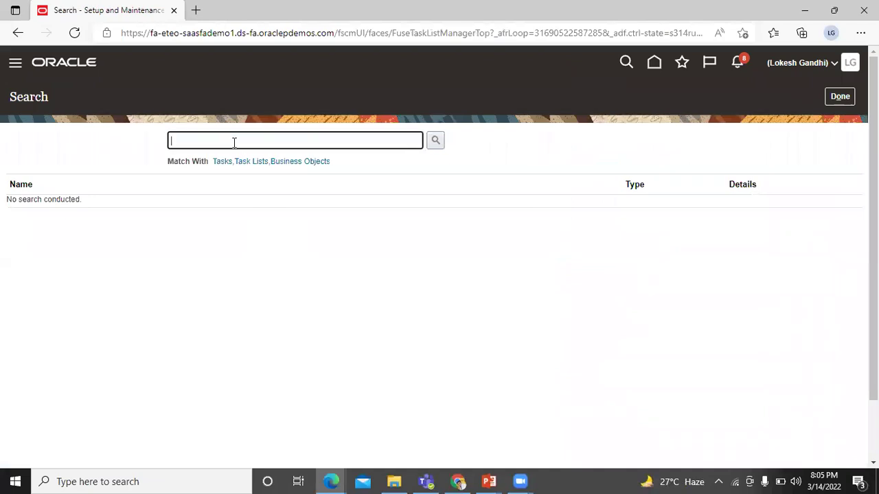
type("manage business unit")
key("Return")
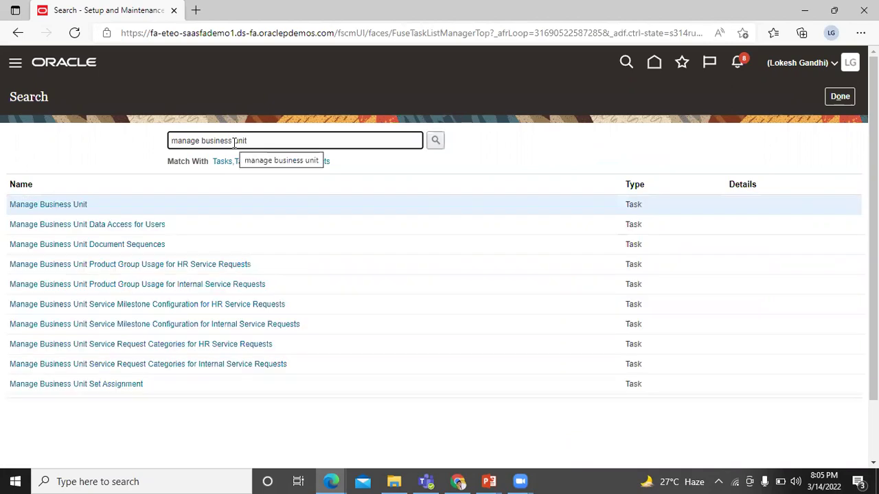
left_click(32, 206)
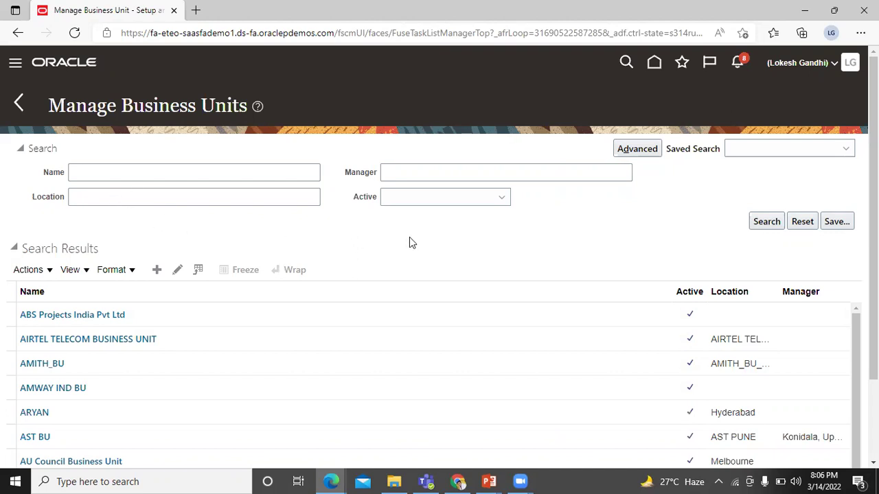
Step: Start creating a new business unit and enter the name BISP India BU
left_click(157, 271)
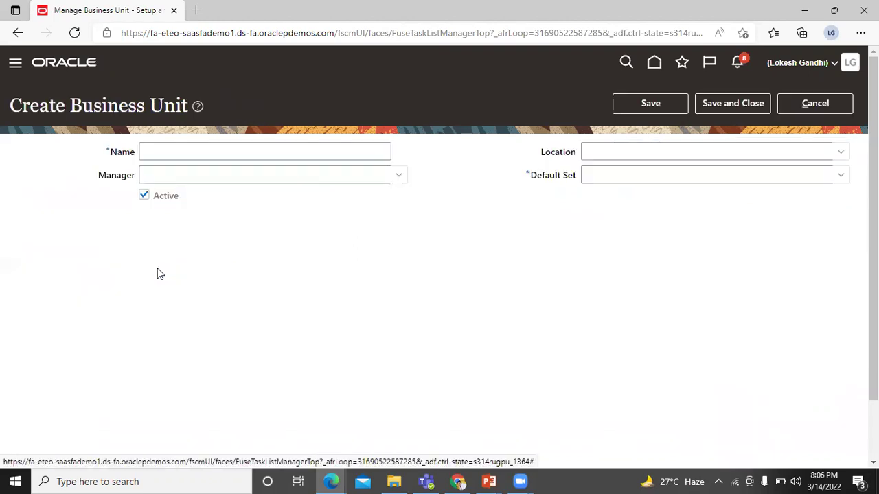
left_click(211, 150)
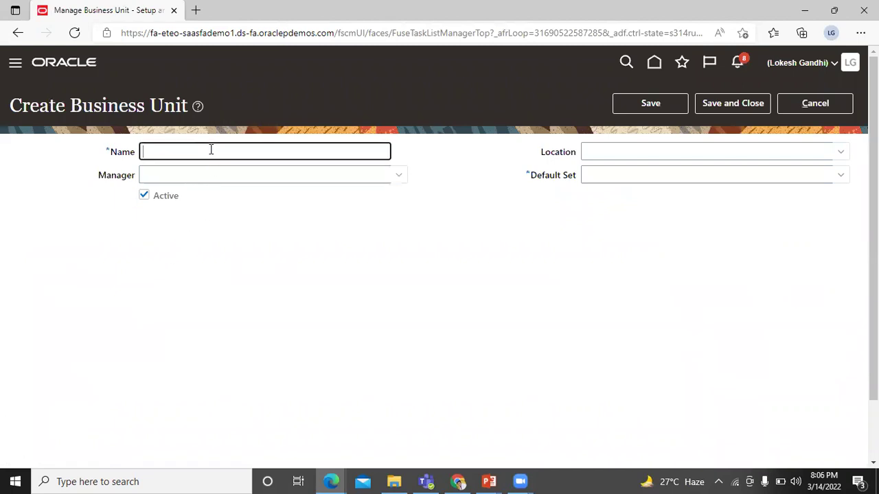
type("BISP India BU")
Step: Look up the manager by surname and assign that person as the business unit's manager
left_click(155, 177)
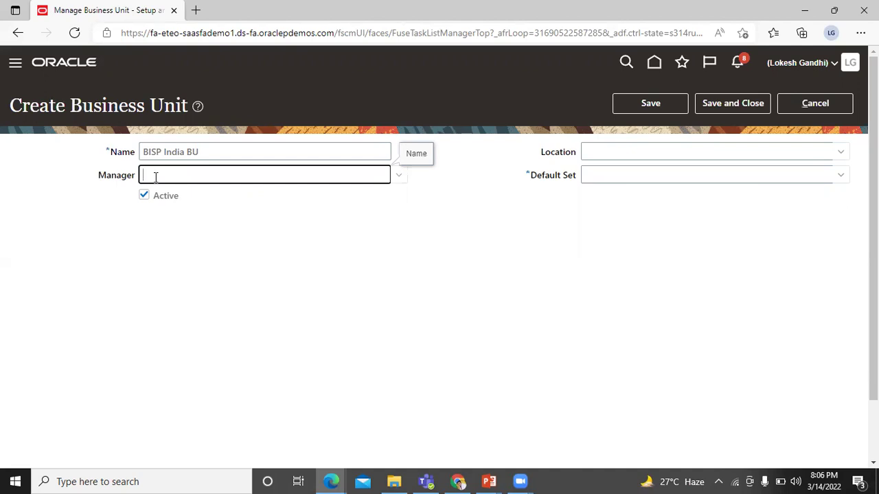
left_click(399, 176)
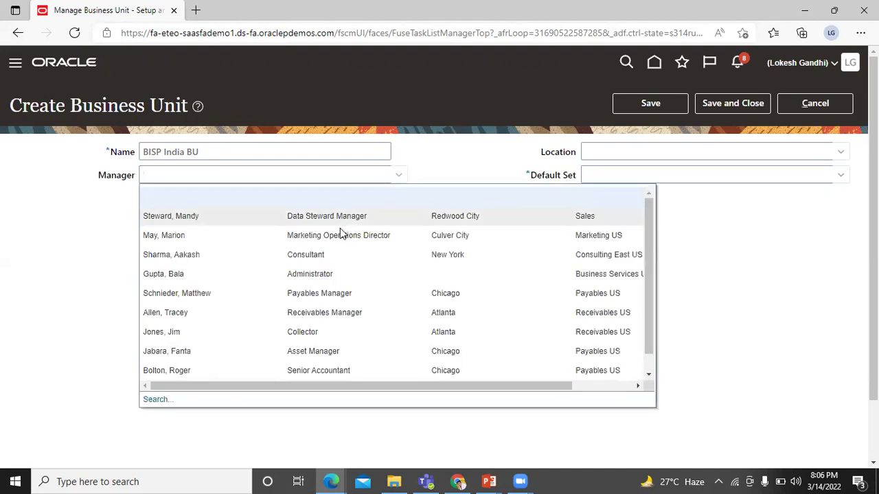
left_click(160, 402)
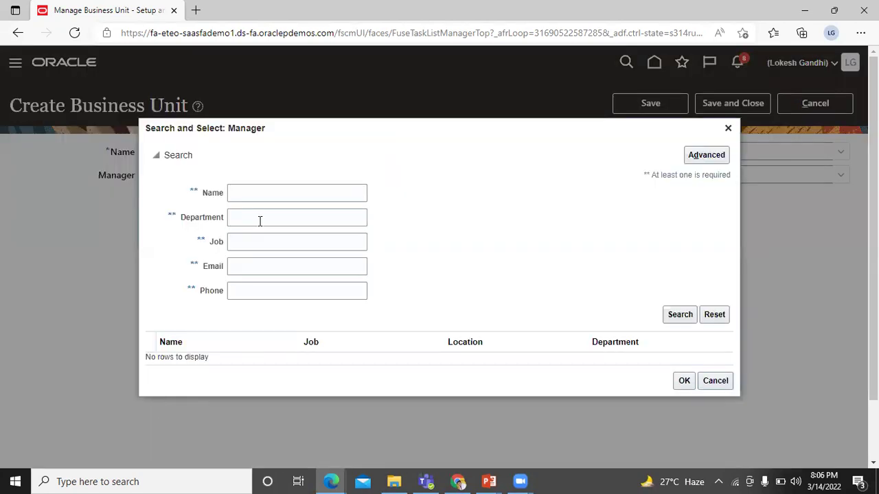
left_click(271, 195)
type("g")
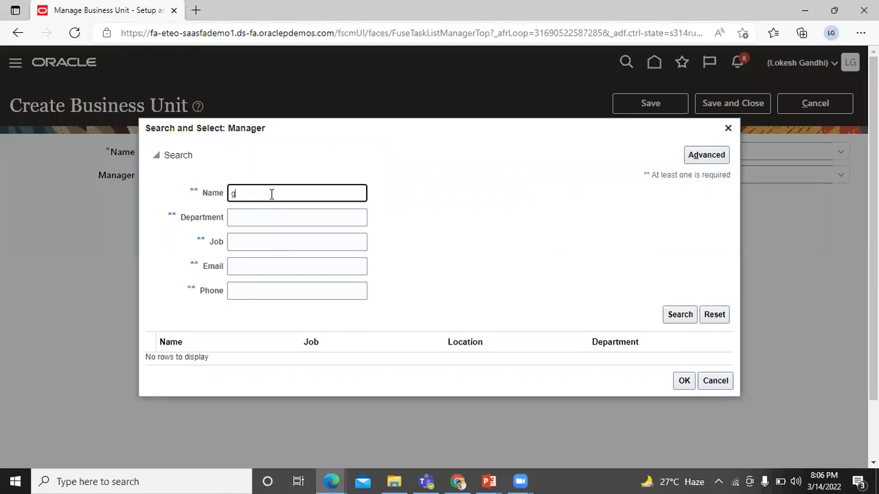
type("andhi")
left_click(680, 315)
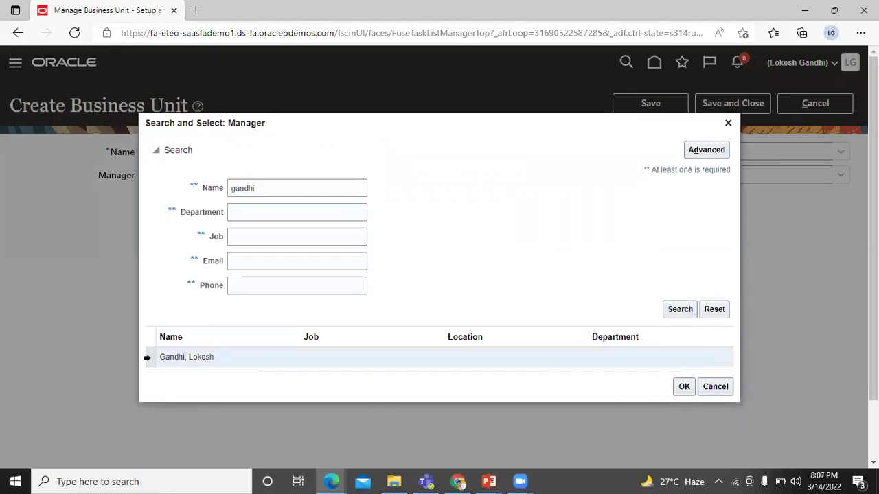
left_click(151, 355)
left_click(677, 385)
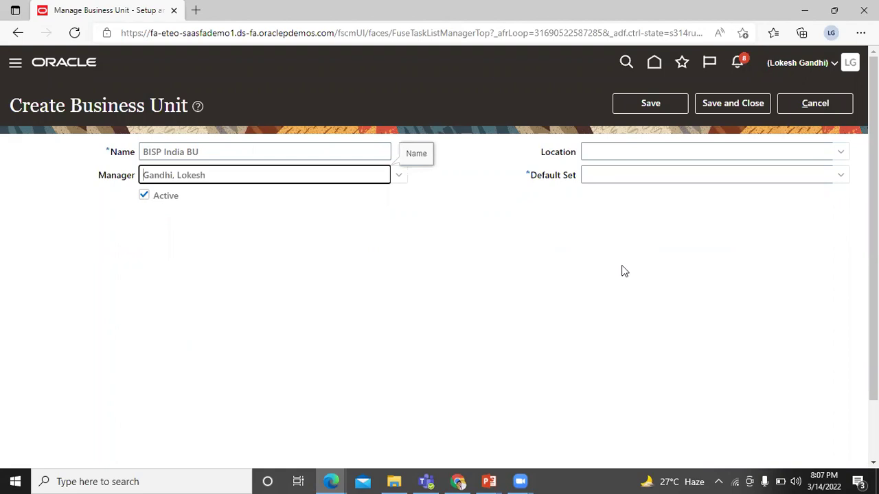
Step: Search the locations for New Delhi and set it as the business unit's location
left_click(840, 151)
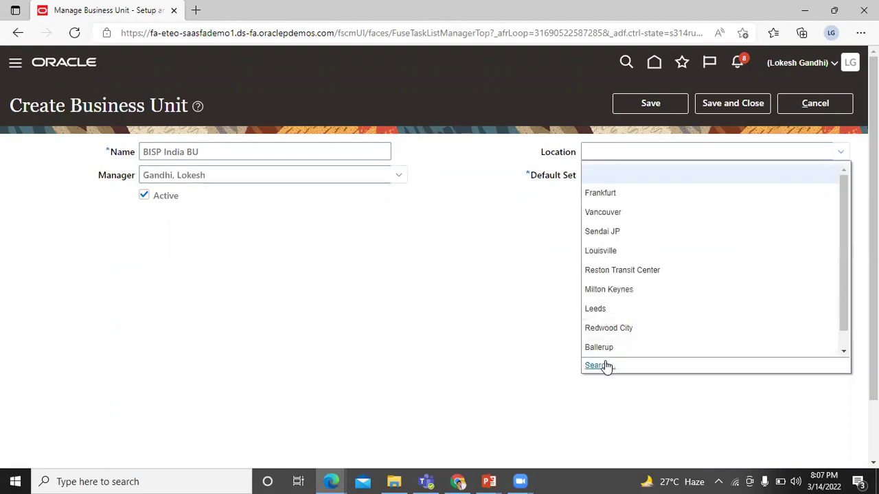
left_click(605, 364)
left_click(447, 217)
type("New ")
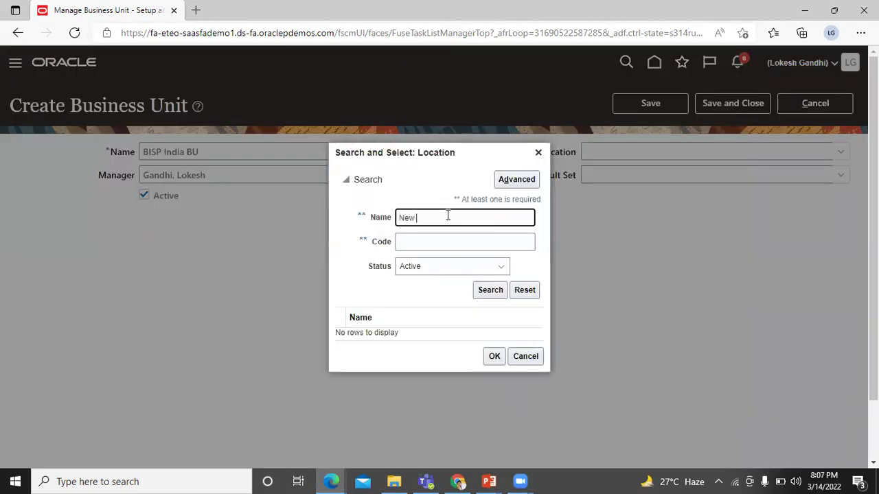
type("Delhu")
key("BackSpace")
key("BackSpace")
type("hi")
left_click(479, 289)
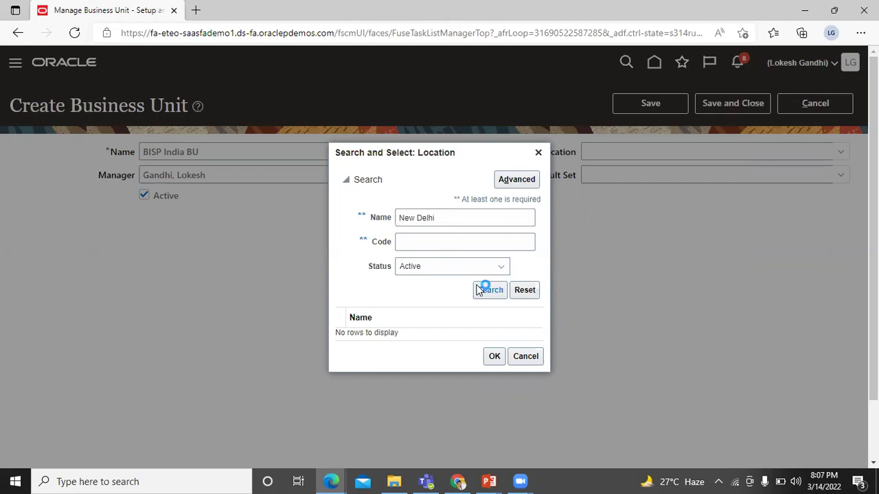
left_click(336, 332)
left_click(497, 362)
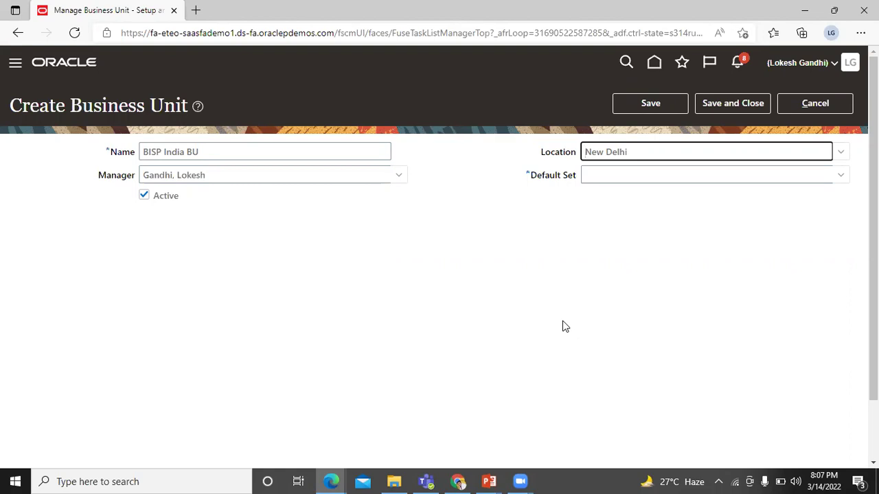
Step: Create a reference data set with code BISP_RDS and name BISP Reference Data Set as the business unit's default set
left_click(840, 177)
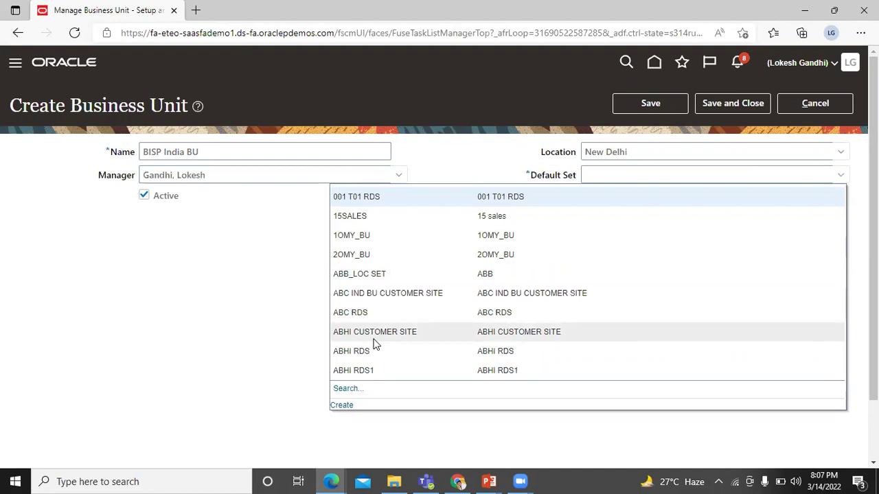
left_click(341, 405)
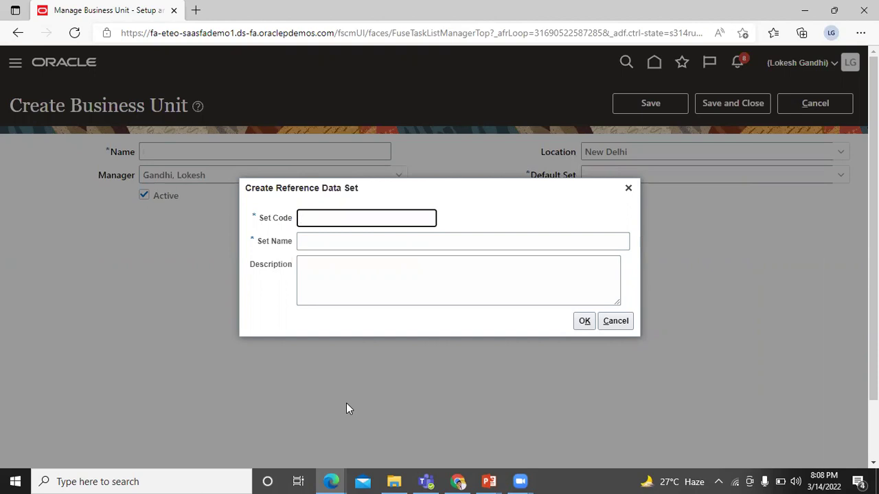
type("BISP")
type("_RDS")
left_click(324, 239)
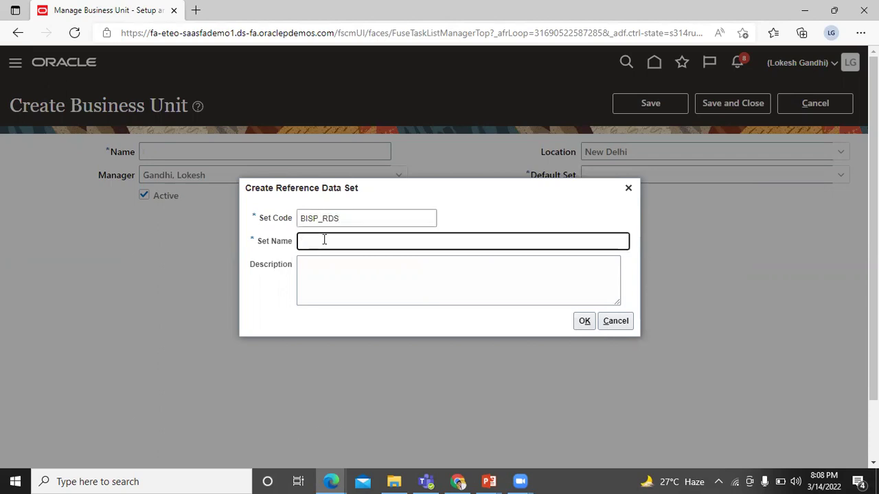
type("BISP")
type(" Eaferenc")
type("e Da")
type("ta Set")
left_click(587, 327)
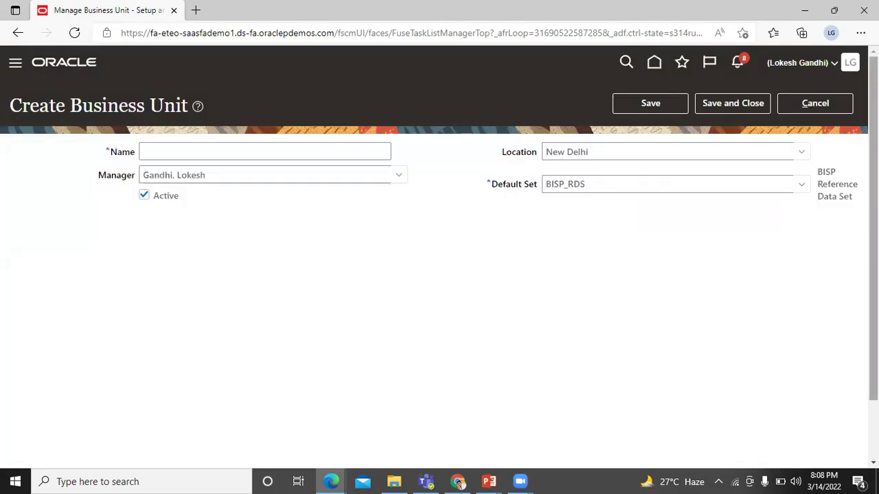
Step: Name the business unit BISP_India_BU, then save and close it
left_click(734, 104)
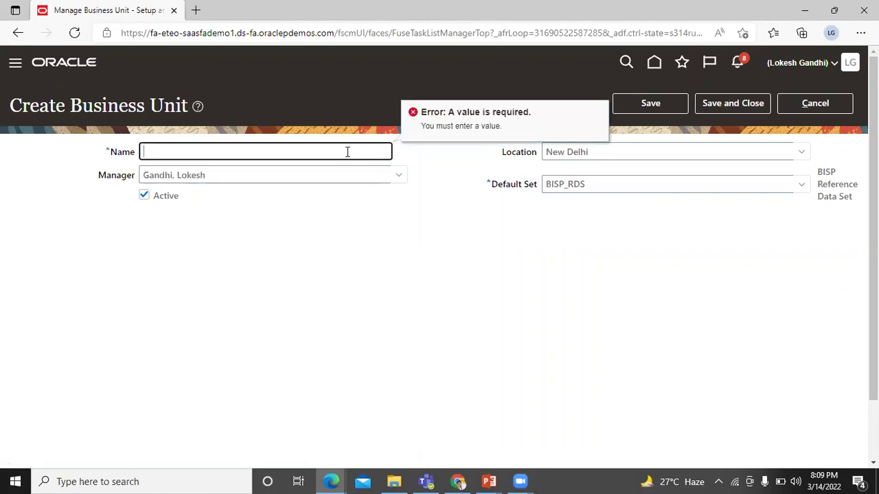
type("BISP")
type("_India_BUs")
key("BackSpace")
key("BackSpace")
type("usiness")
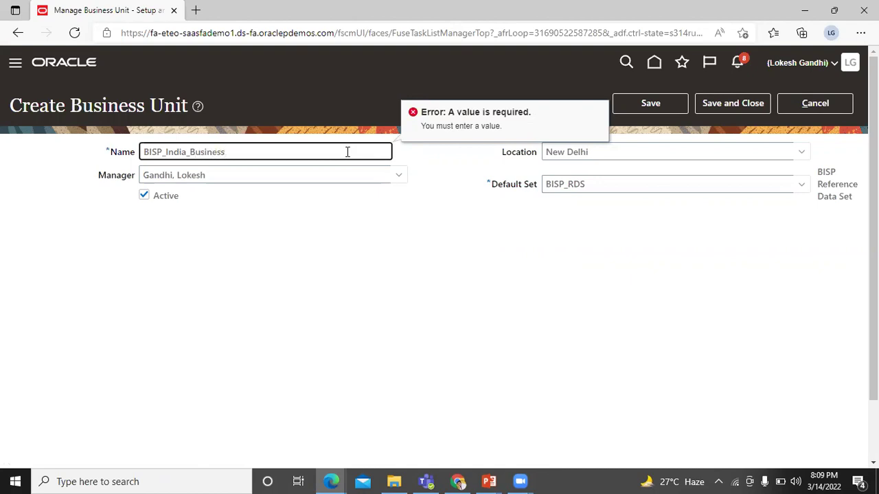
key("BackSpace")
key("BackSpace")
key("BackSpace")
key("BackSpace")
key("BackSpace")
key("BackSpace")
key("BackSpace")
type("U")
left_click(716, 101)
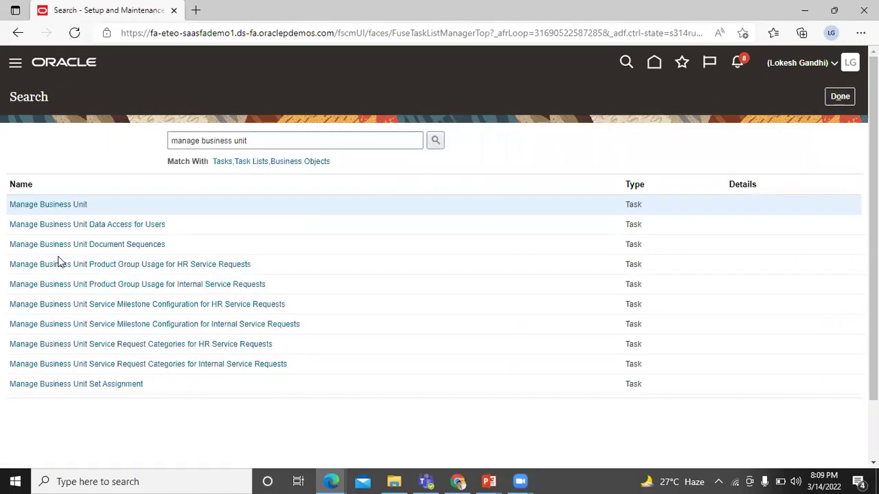
Step: Reopen the Manage Business Unit task, search for business units named BISP, and open BISP_India_BU
left_click(60, 205)
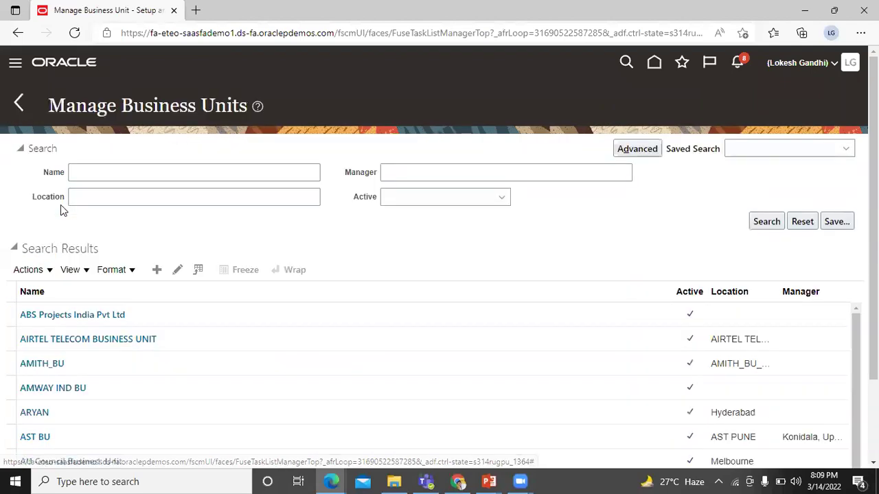
left_click(196, 172)
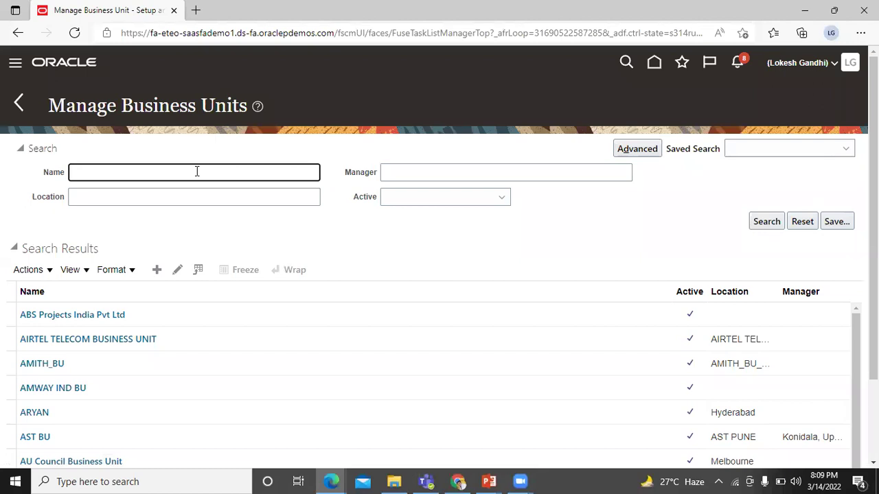
type("BISP")
left_click(764, 225)
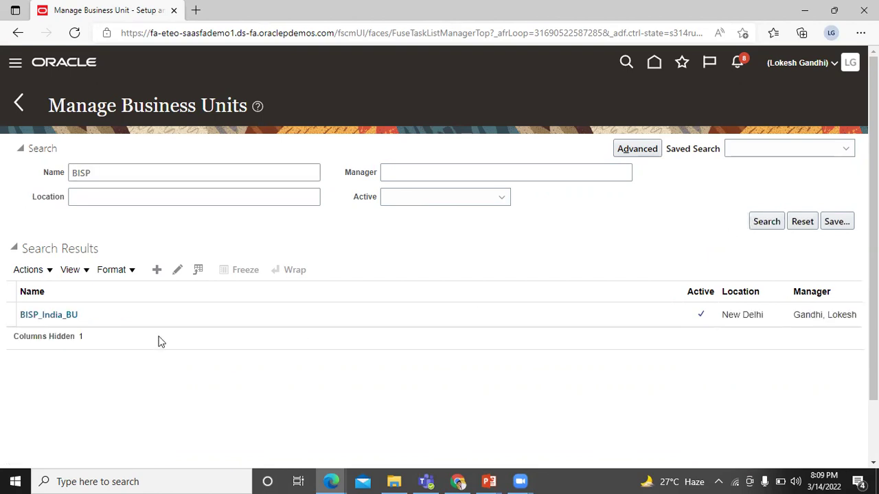
left_click(40, 318)
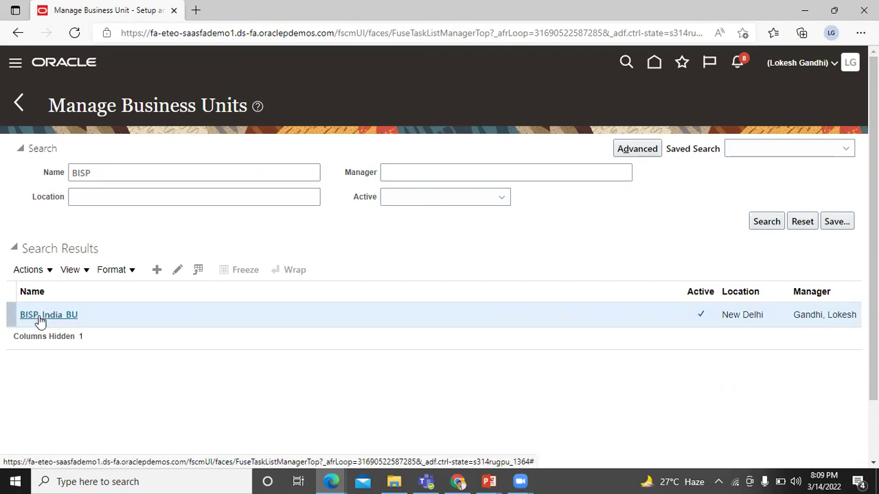